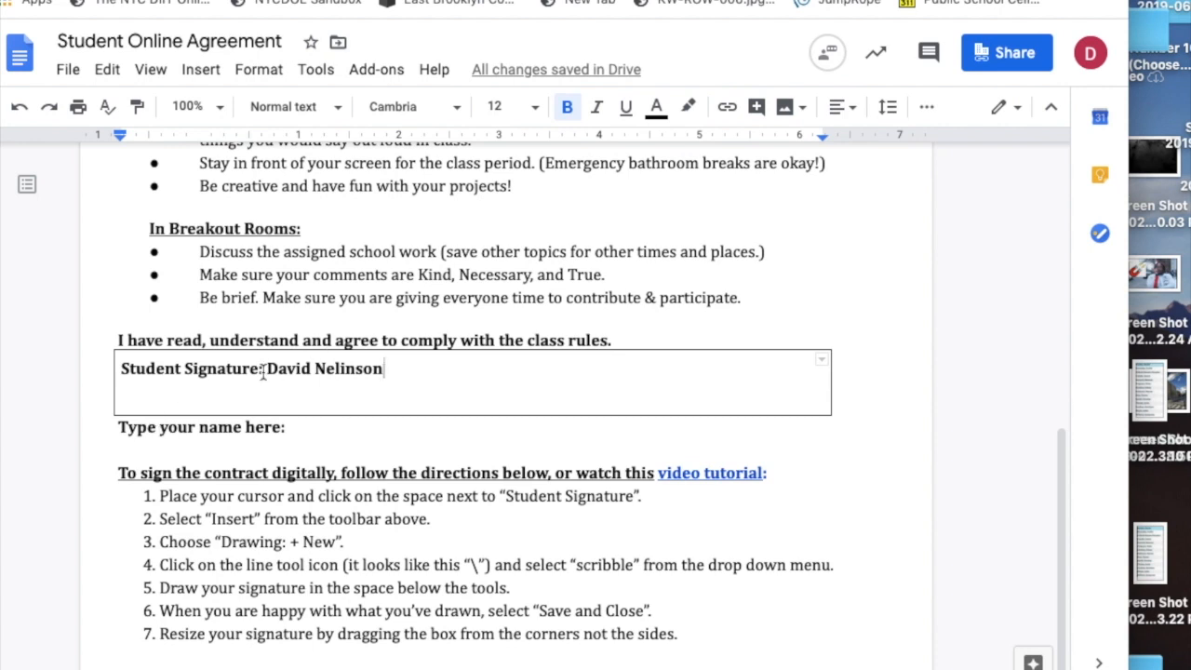
Step: Restyle the typed name beside Student Signature in the Pacifico font, and delete it from the field
left_click_drag(268, 369, 381, 374)
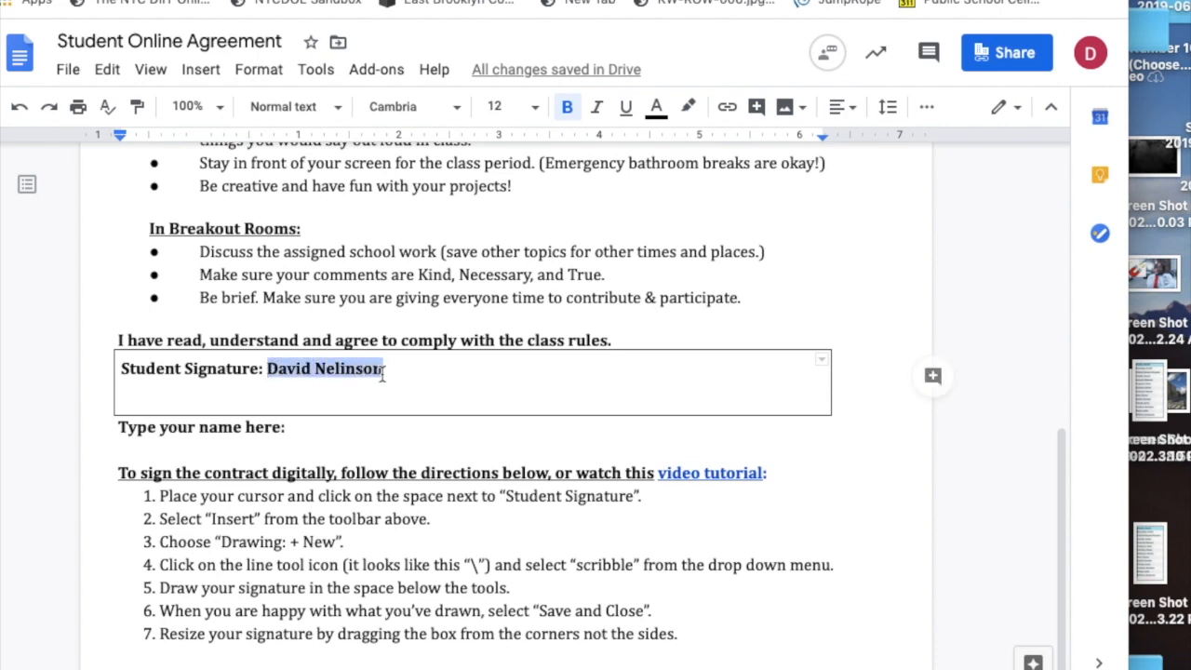
left_click(455, 110)
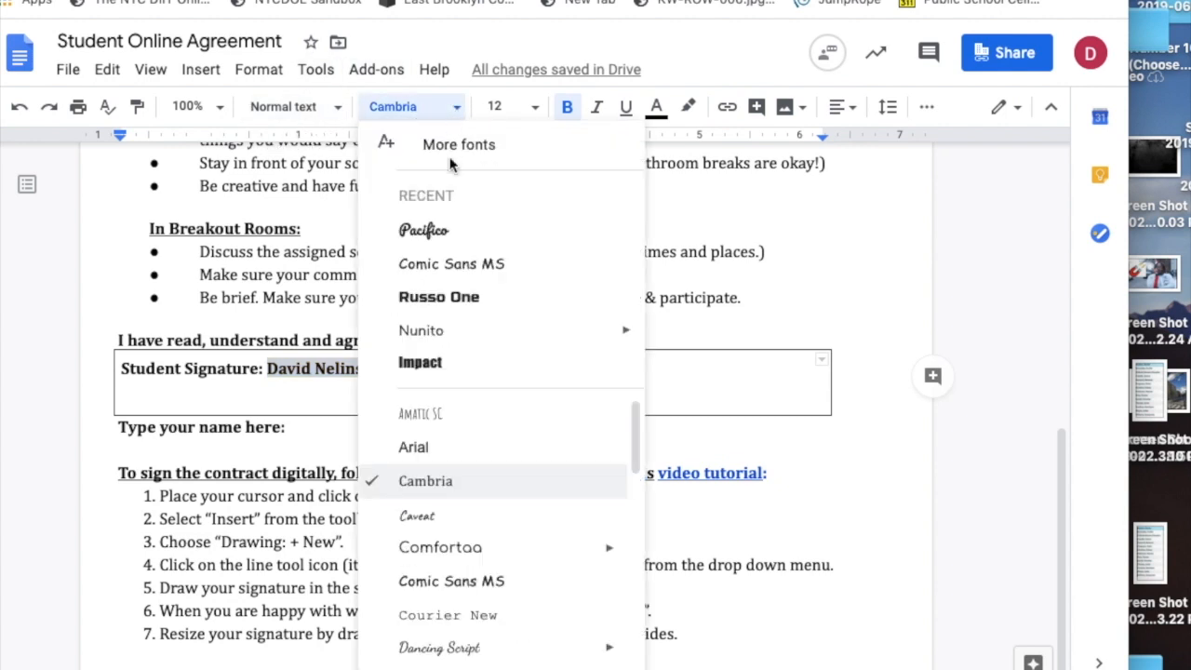
left_click(430, 233)
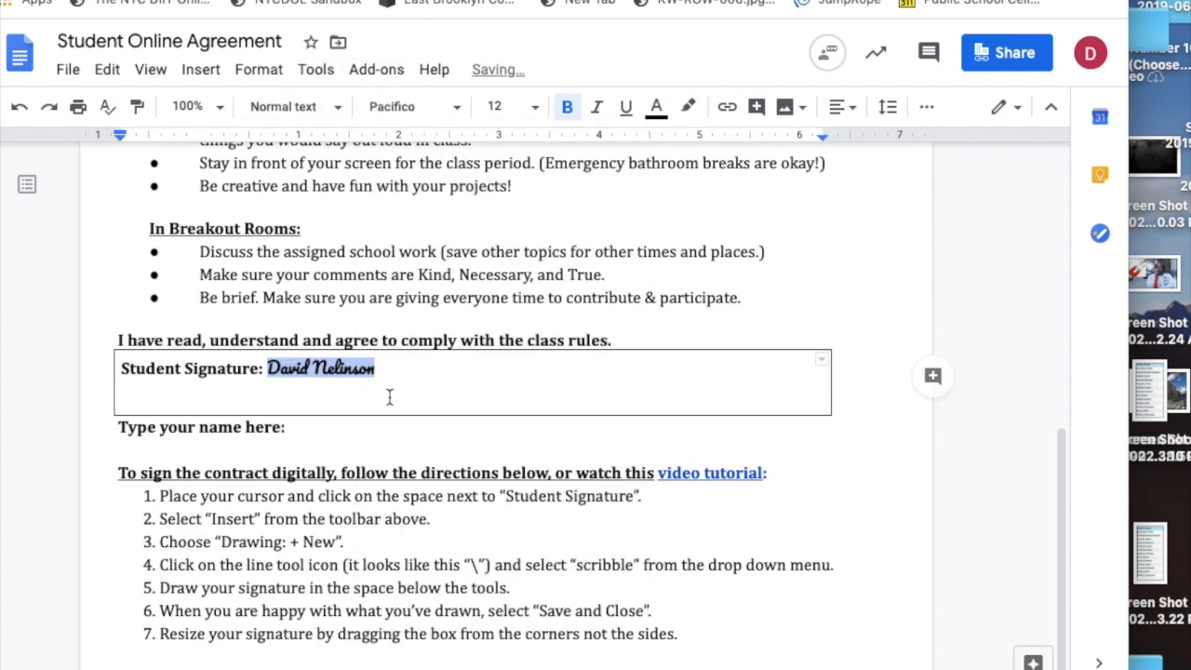
key("BackSpace")
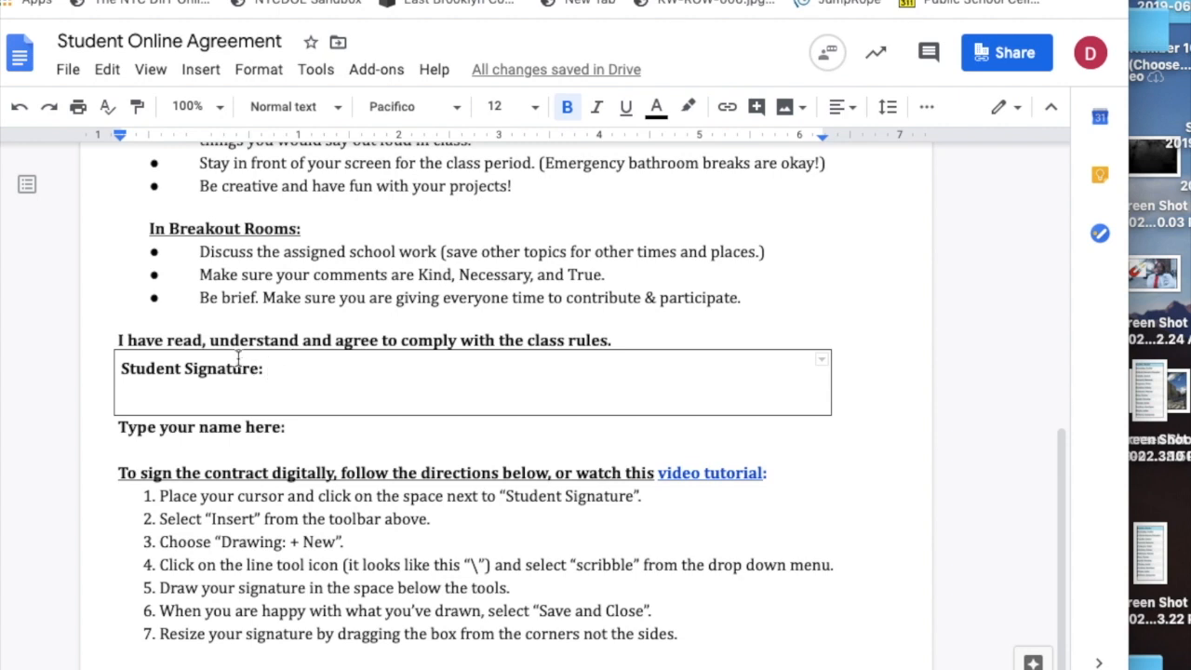
left_click(280, 298)
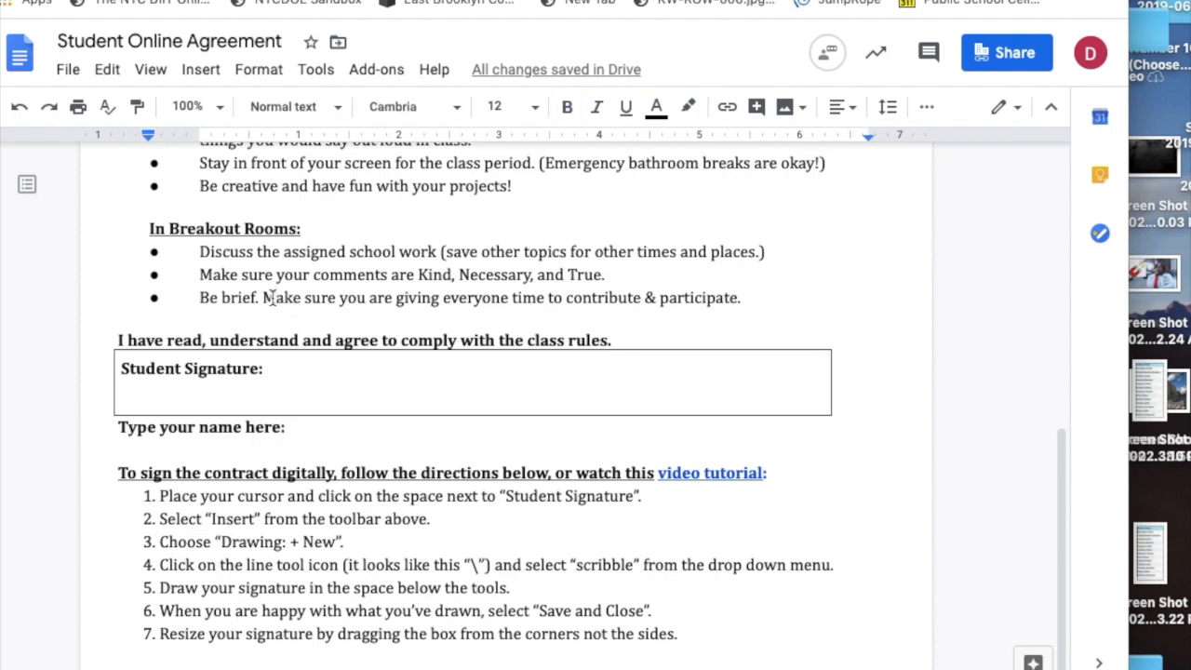
Step: Insert a new drawing directly after the Student Signature label
left_click(277, 369)
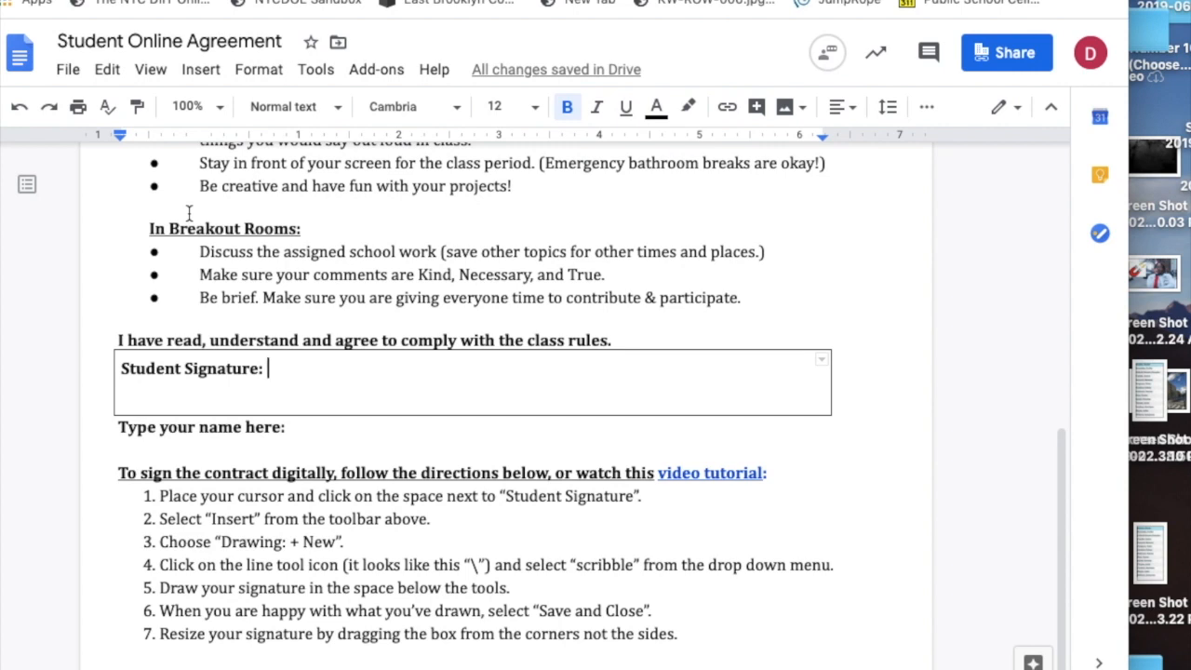
left_click(208, 75)
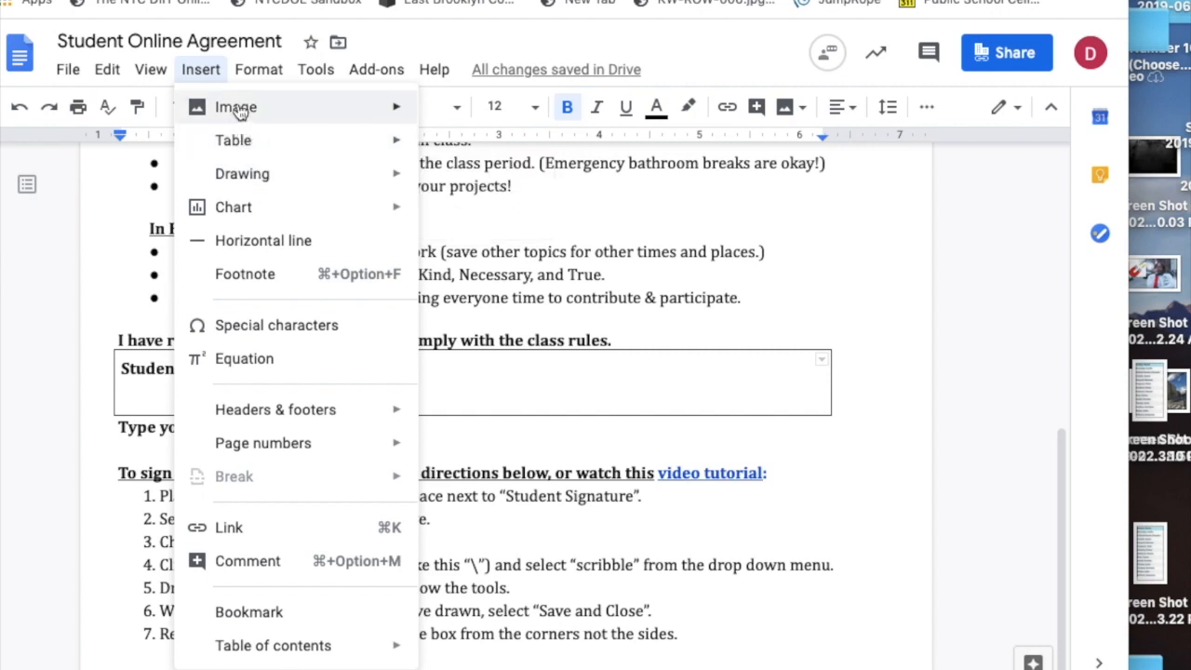
mouse_move(240, 173)
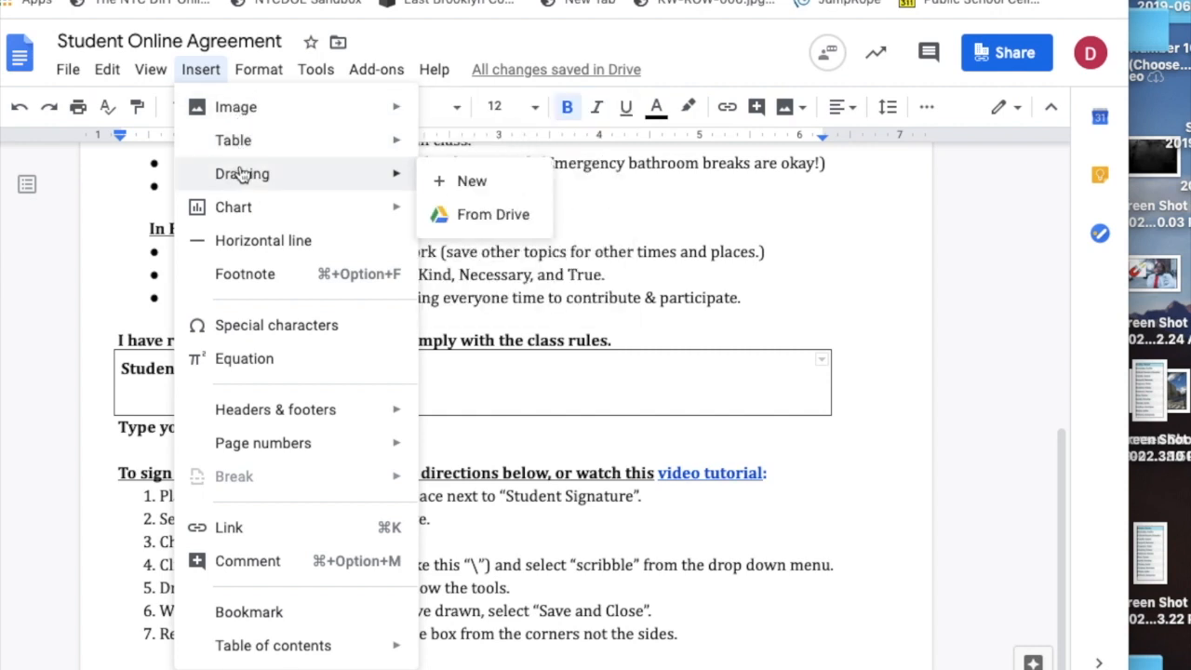
left_click(465, 188)
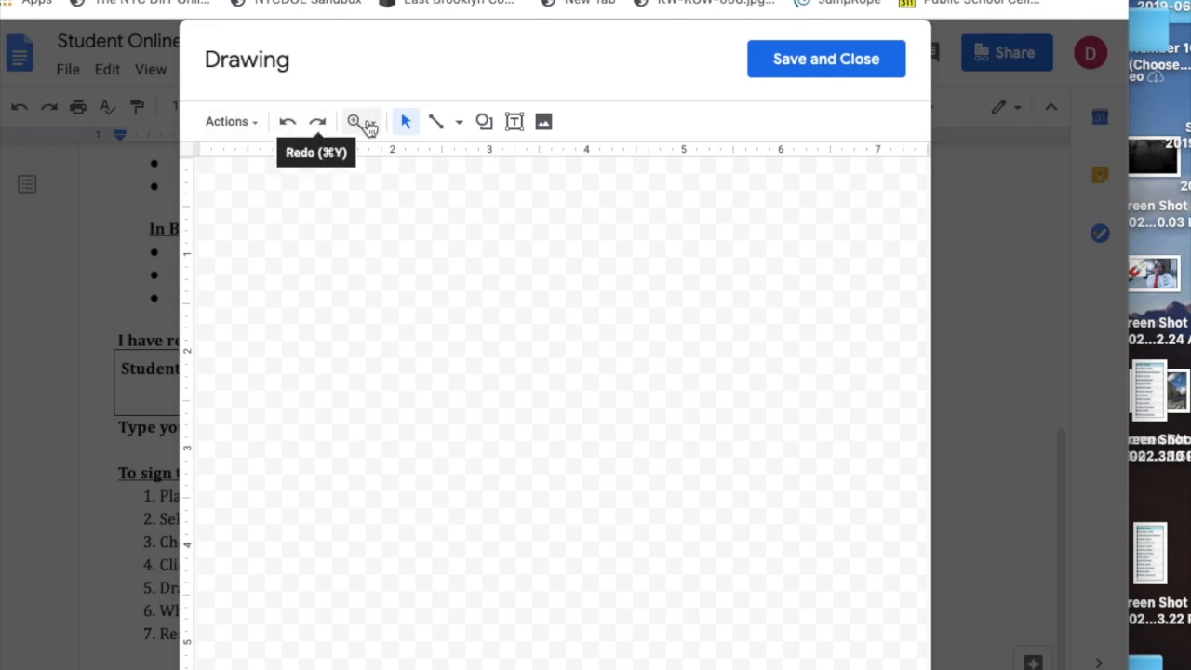
Step: Draw a freehand signature across the drawing canvas with the Scribble tool, adding a short separate stroke above its end
left_click(458, 128)
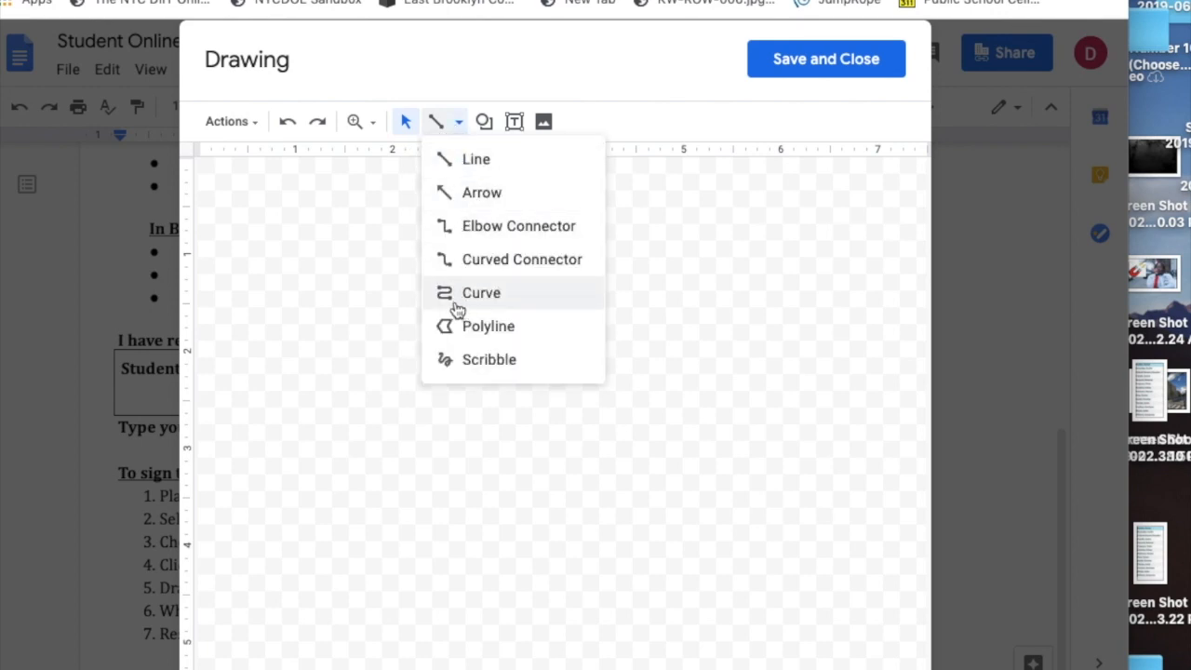
left_click(470, 360)
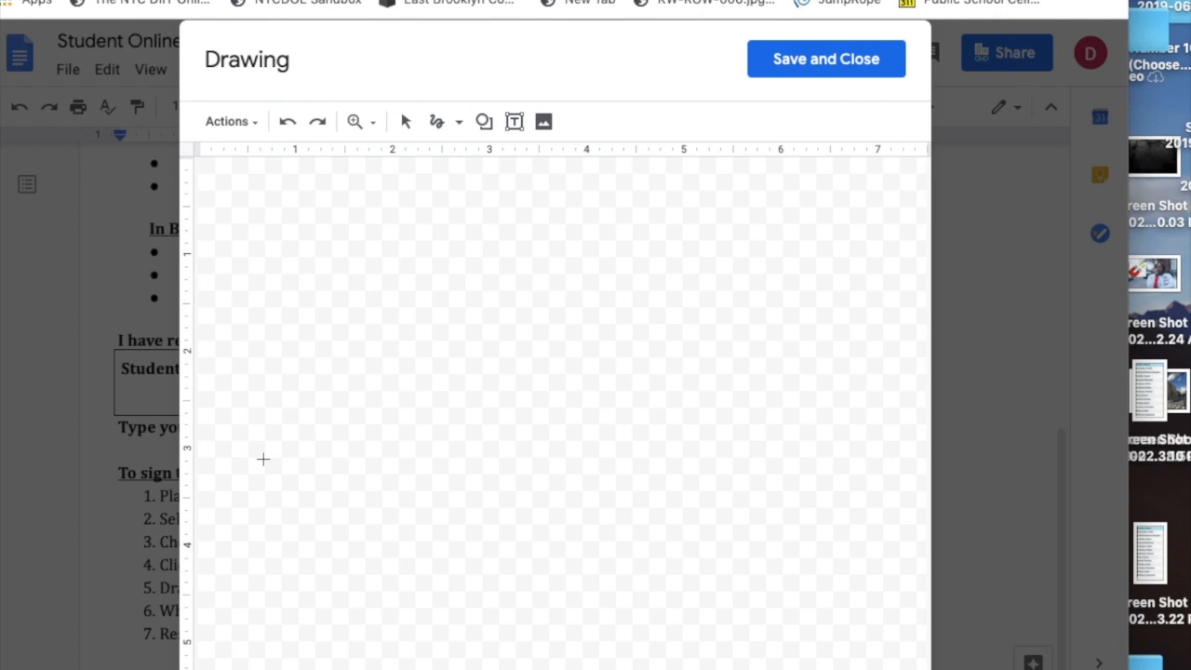
mouse_move(263, 459)
left_mouse_down()
mouse_move(271, 447)
mouse_move(322, 459)
mouse_move(289, 377)
mouse_move(354, 406)
left_mouse_up()
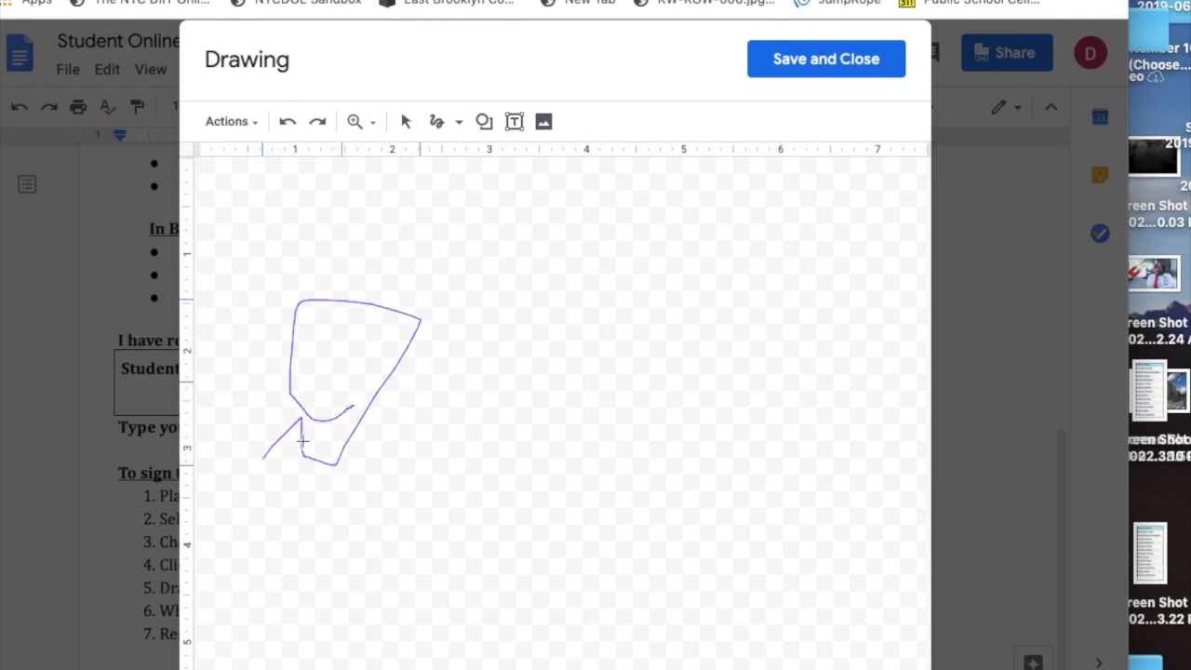
mouse_move(302, 443)
left_mouse_down()
mouse_move(354, 437)
mouse_move(547, 275)
mouse_move(418, 417)
mouse_move(434, 449)
mouse_move(672, 451)
left_mouse_up()
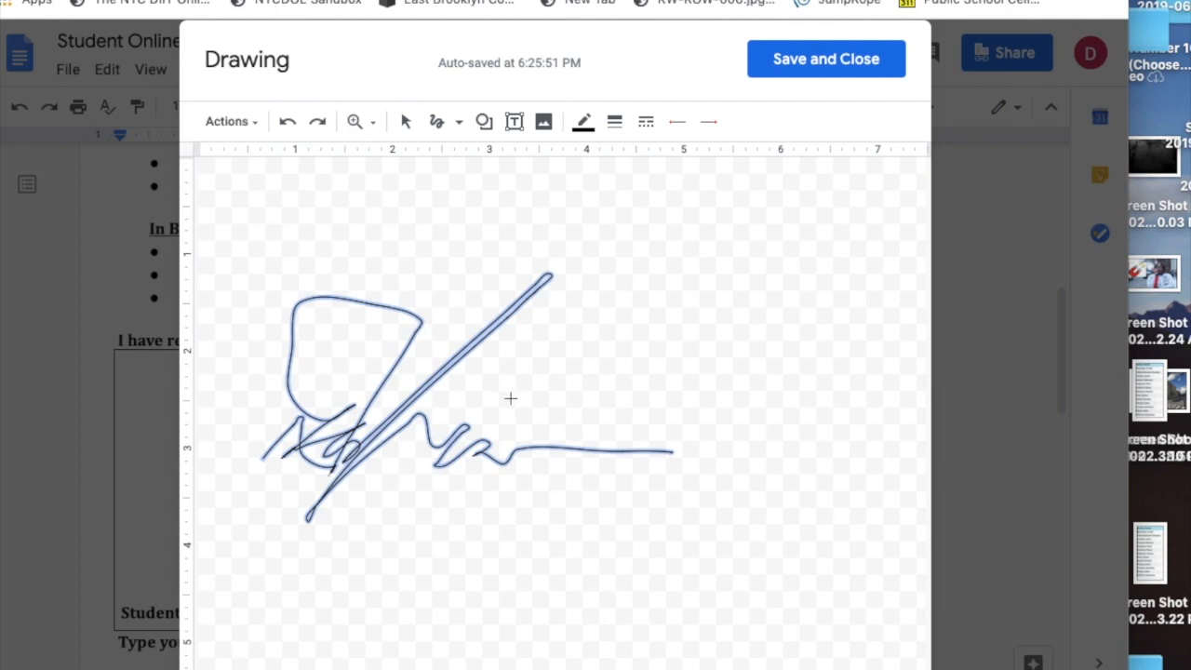
left_click_drag(509, 401, 540, 402)
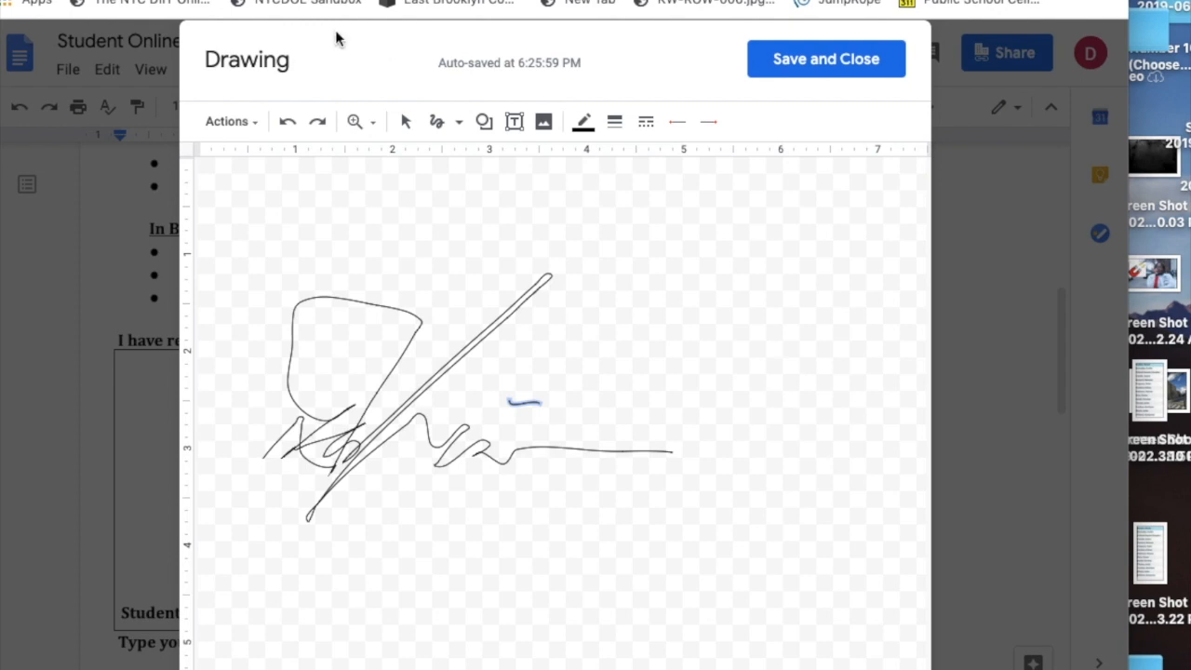
Step: Delete the scribbled signature strokes from the drawing canvas
left_click(406, 126)
key("Delete")
left_click(414, 408)
key("Delete")
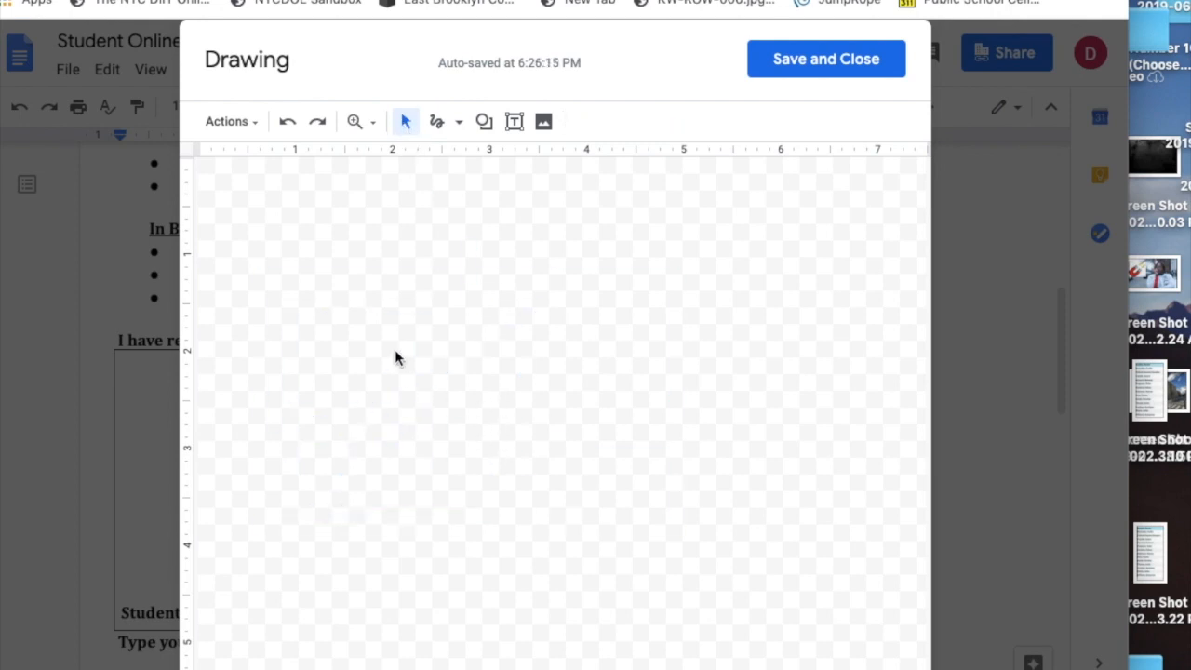
Step: Redraw the freehand signature with the Scribble tool and save the drawing into the Student Signature box
left_click(440, 123)
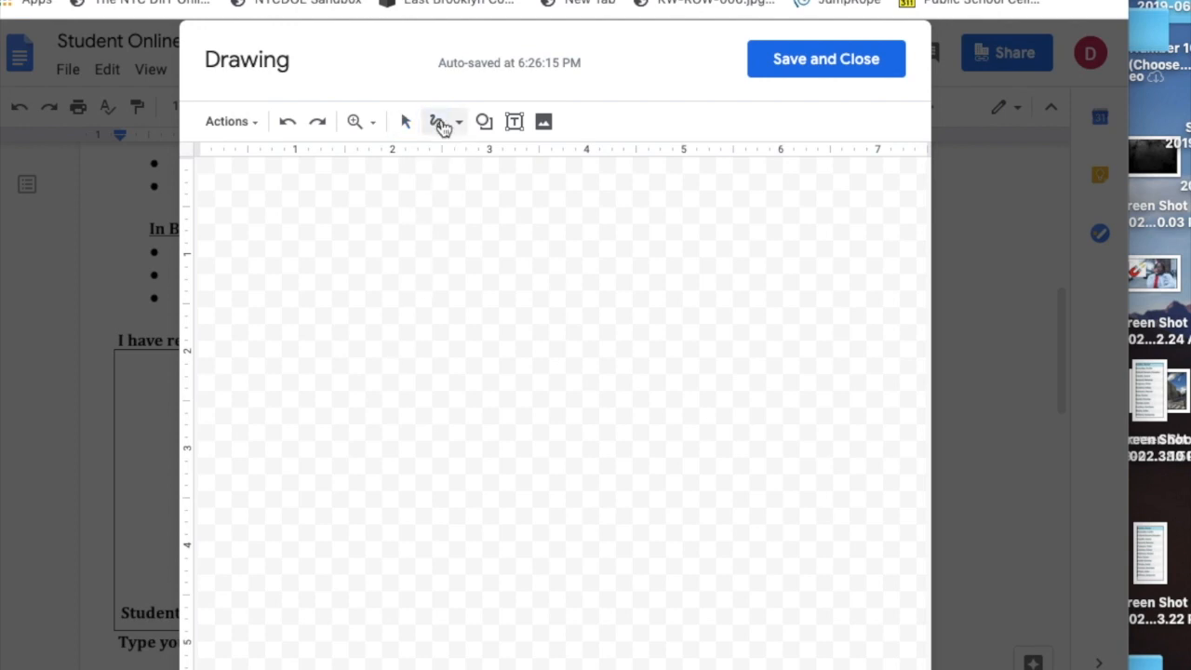
mouse_move(326, 460)
left_mouse_down()
mouse_move(407, 401)
mouse_move(404, 452)
left_mouse_up()
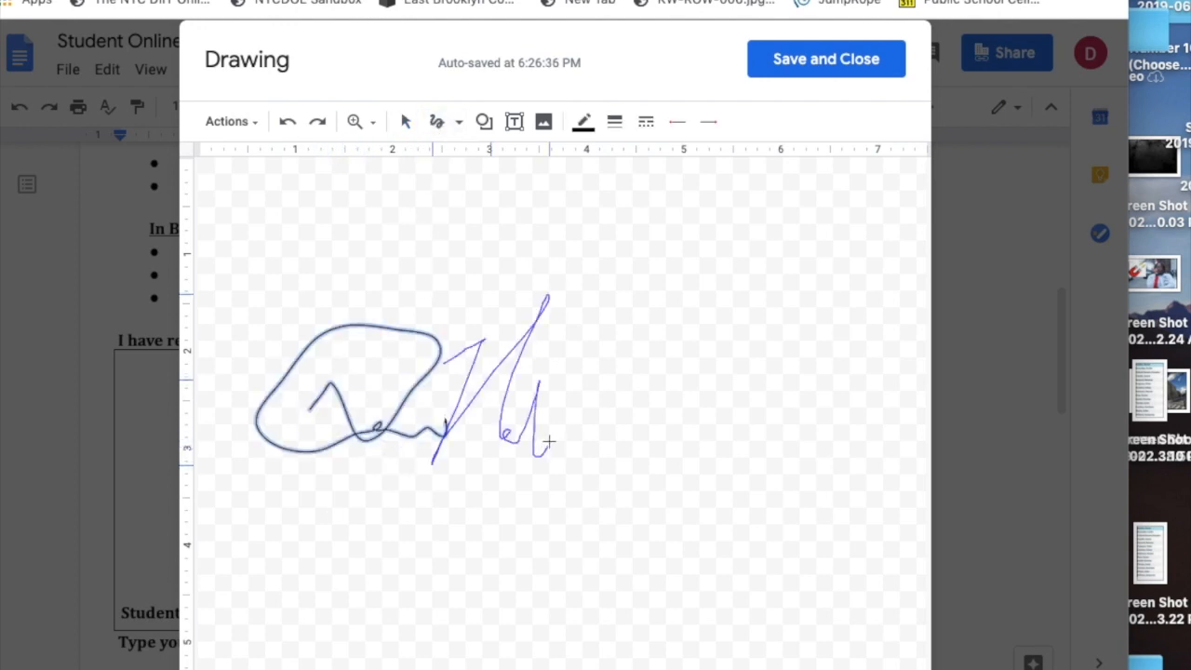
mouse_move(551, 446)
left_mouse_down()
mouse_move(594, 448)
mouse_move(648, 427)
mouse_move(717, 439)
left_mouse_up()
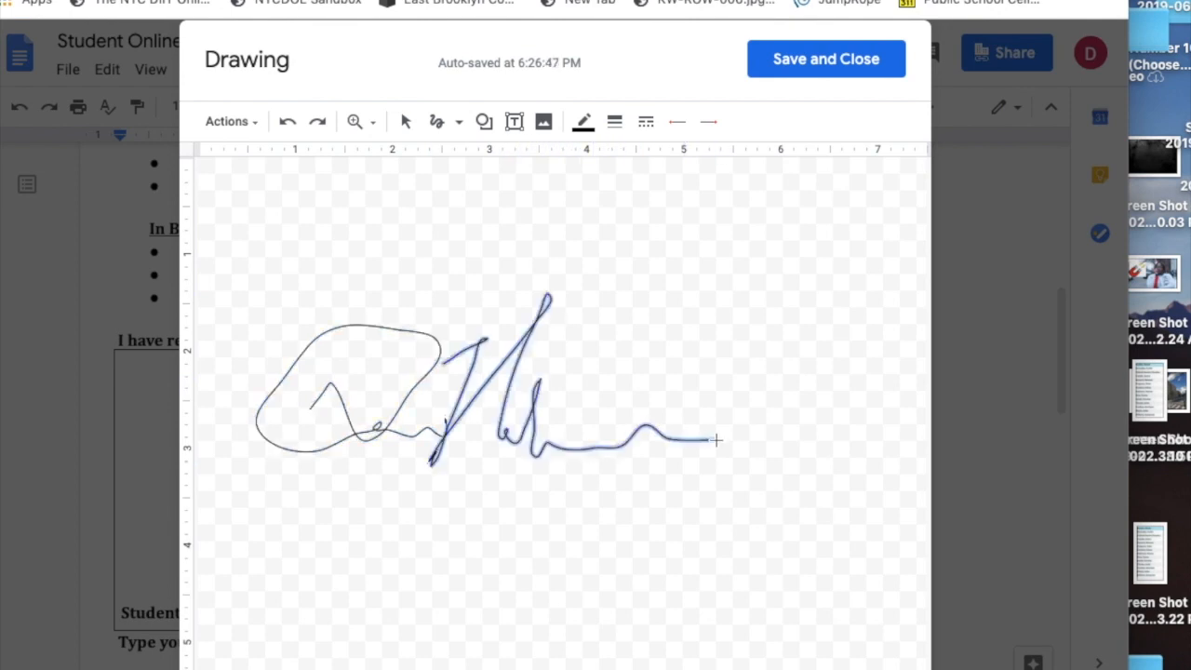
left_click_drag(570, 378, 589, 380)
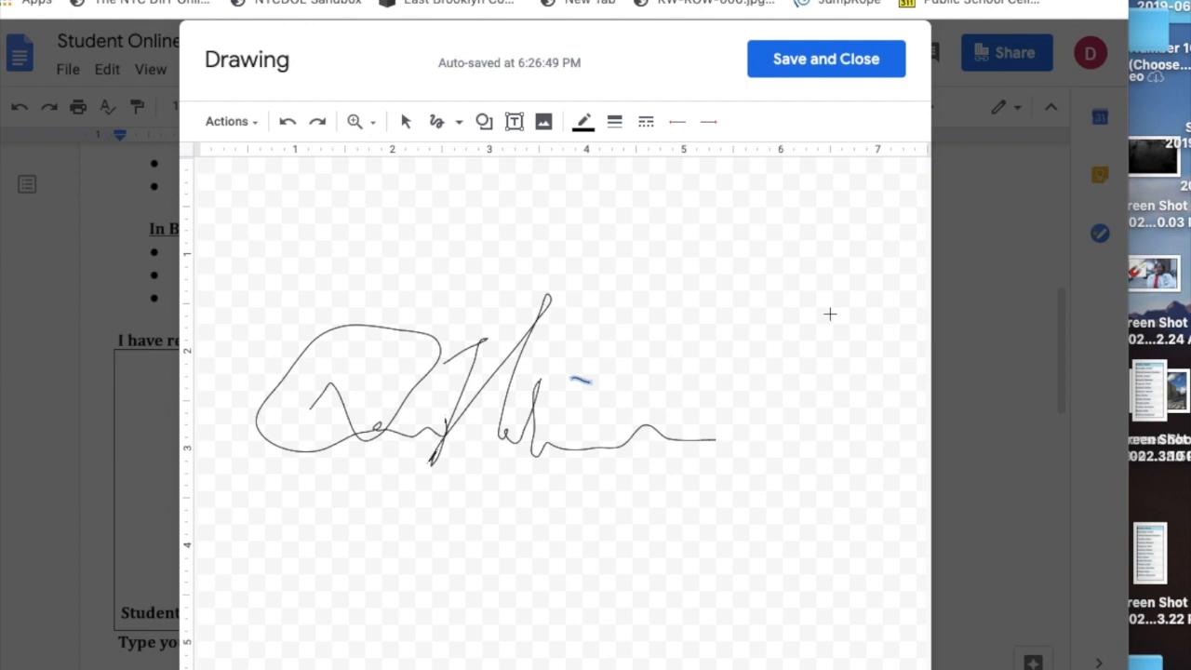
left_click(792, 72)
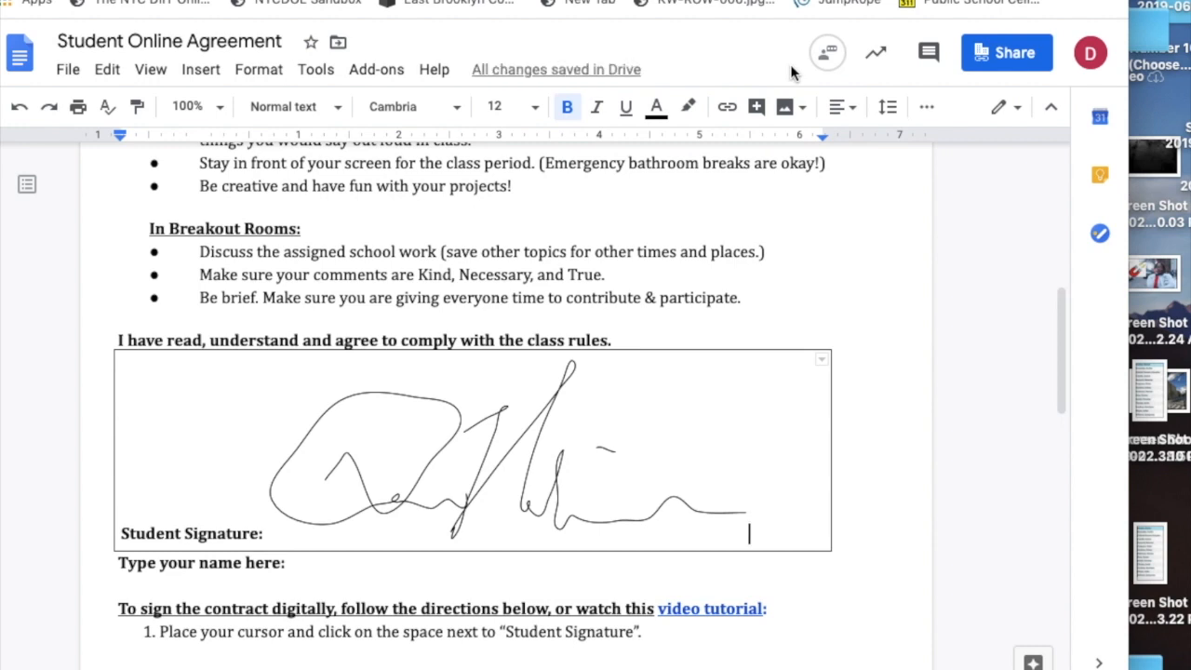
Step: Scale the signature drawing down proportionally to about 3.4 inches wide, and try narrowing only its width before undoing that
left_click(546, 430)
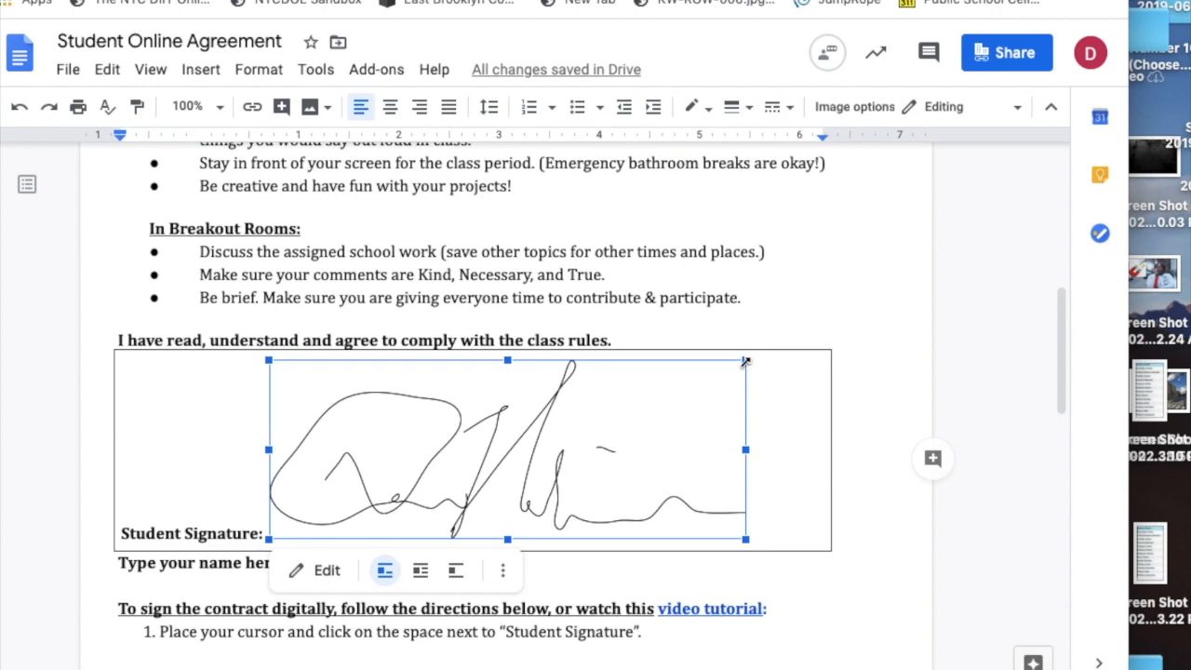
mouse_move(745, 361)
left_mouse_down()
mouse_move(726, 396)
mouse_move(687, 415)
mouse_move(719, 457)
mouse_move(617, 473)
mouse_move(611, 485)
left_mouse_up()
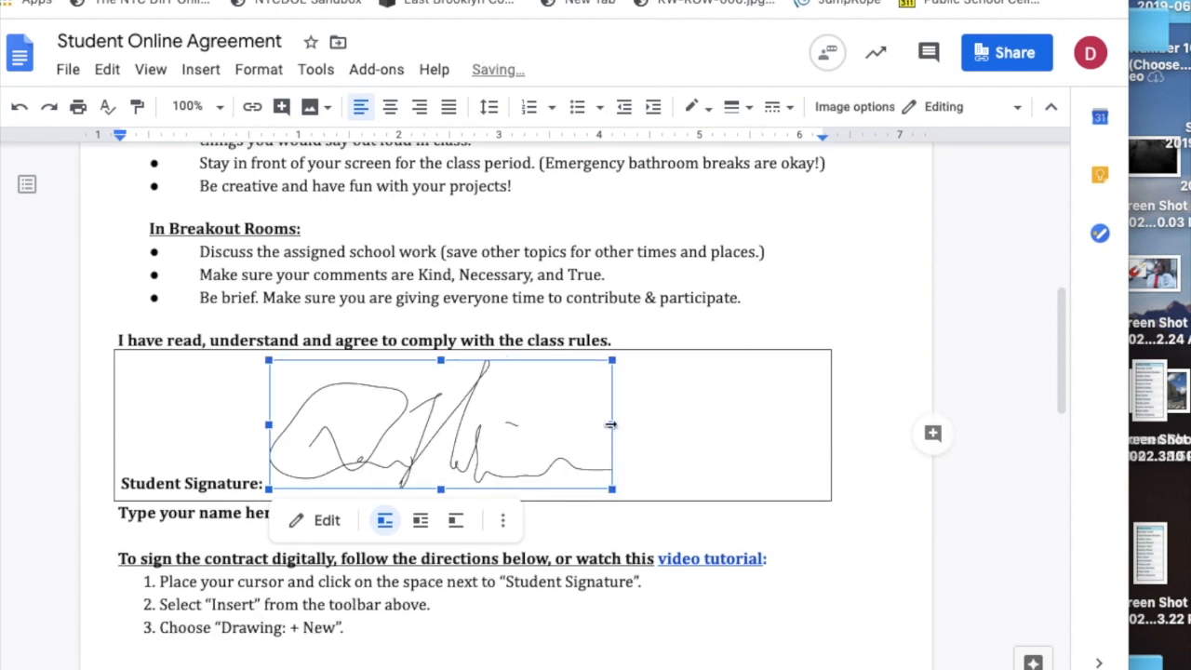
left_click_drag(612, 425, 425, 428)
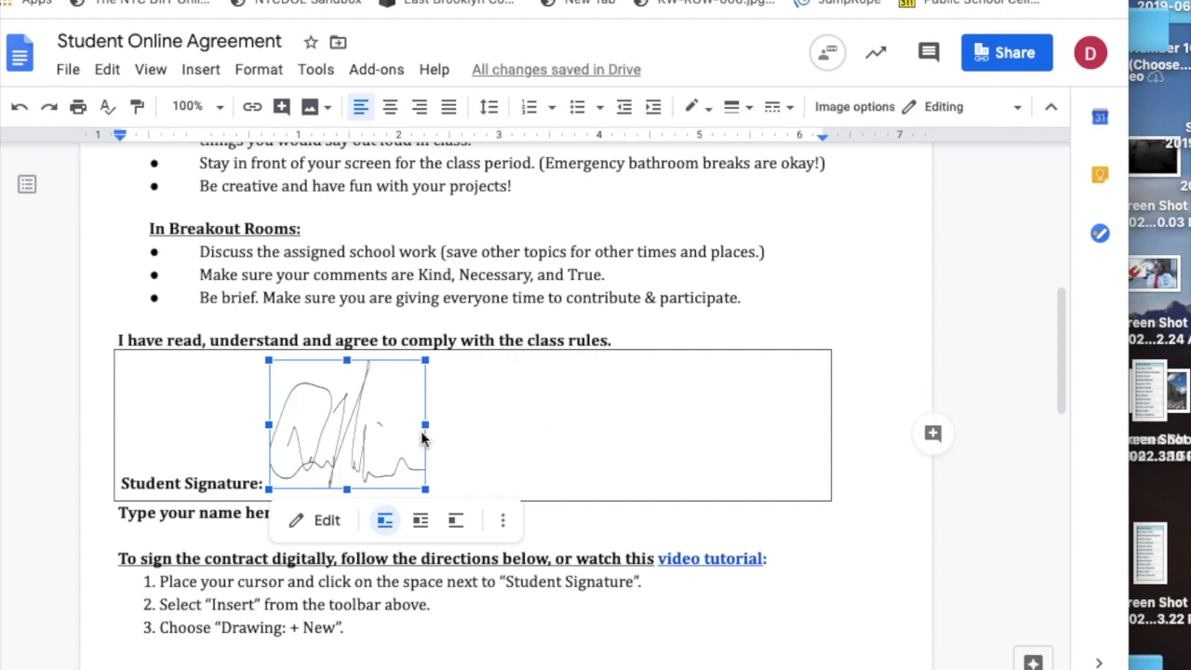
left_click_drag(423, 438, 612, 437)
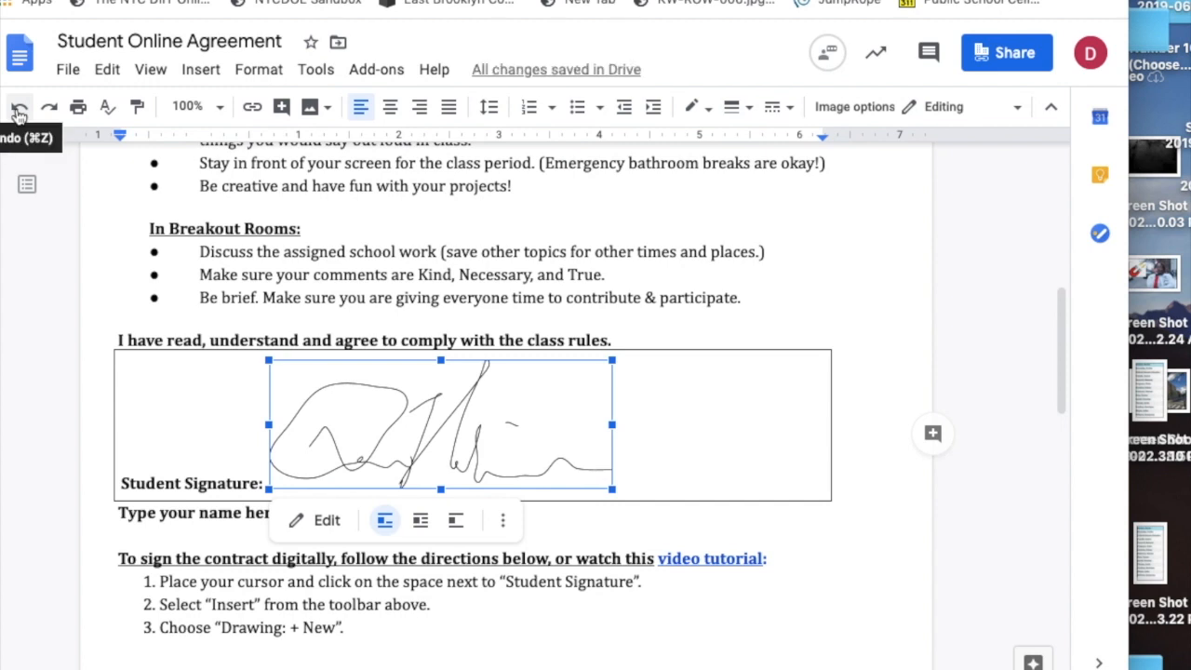
Step: Scale the signature drawing down further, keeping its proportions, to about 1.9 inches wide
mouse_move(613, 360)
left_mouse_down()
mouse_move(608, 380)
mouse_move(531, 453)
mouse_move(508, 455)
left_mouse_up()
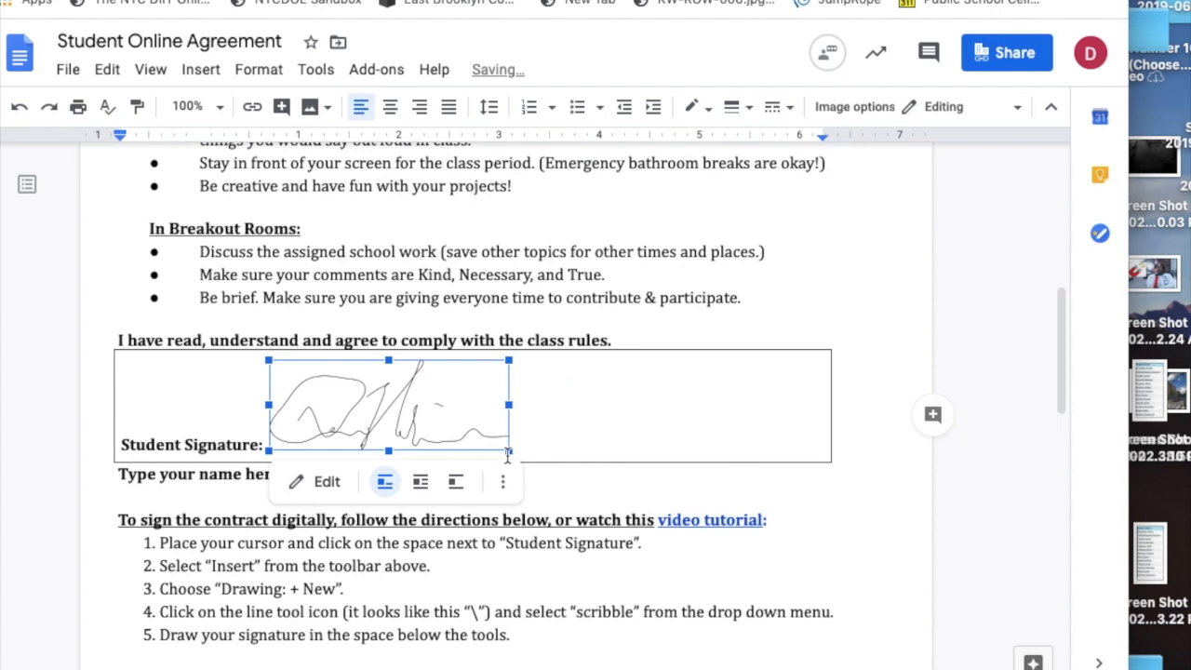
left_click_drag(509, 362, 458, 370)
left_click(620, 411)
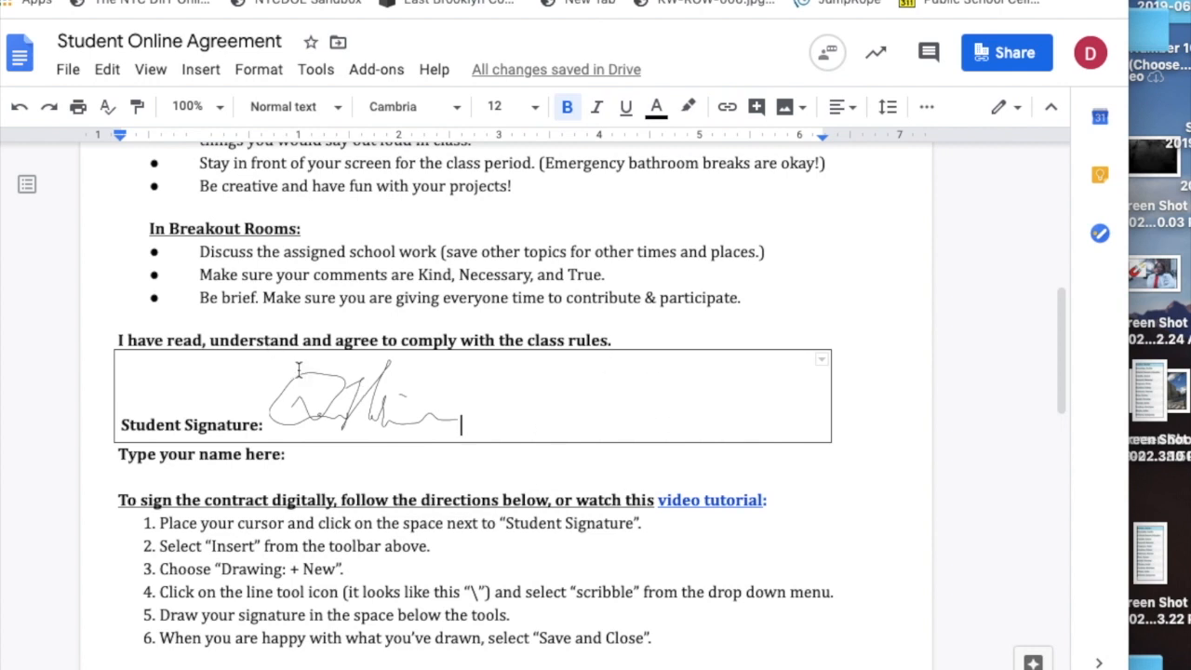
Step: Delete the signature drawing from the Student Signature box
scroll(299, 370, "up", 10)
scroll(299, 369, "down", 2)
scroll(299, 370, "down", 5)
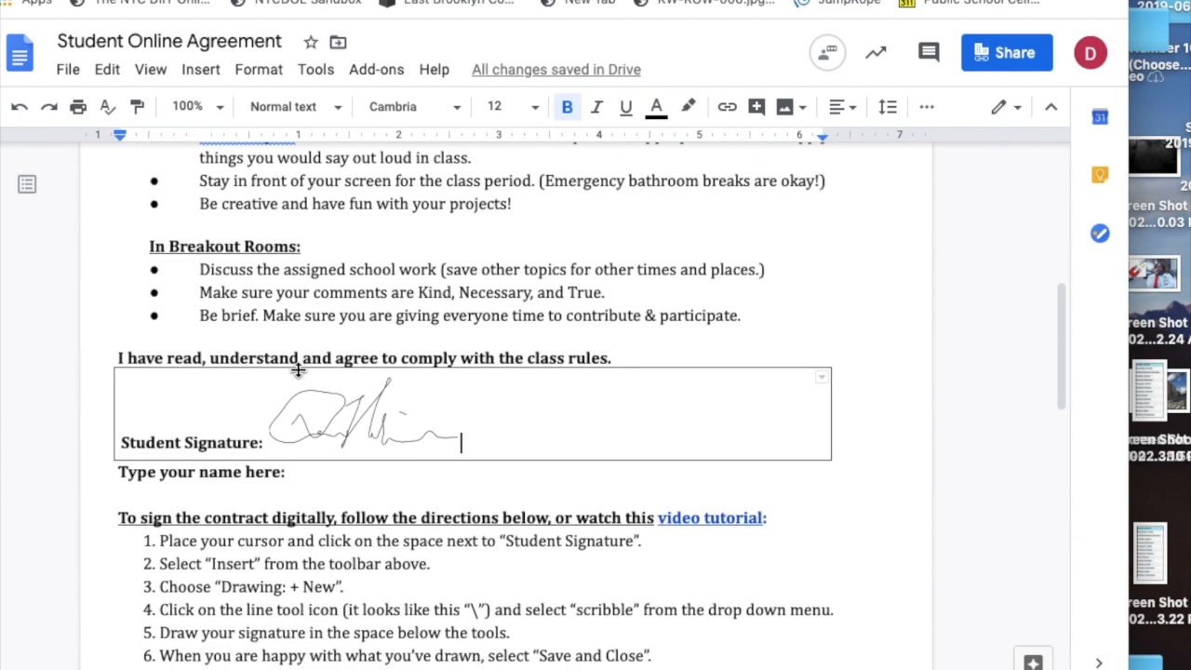
scroll(298, 369, "down", 1)
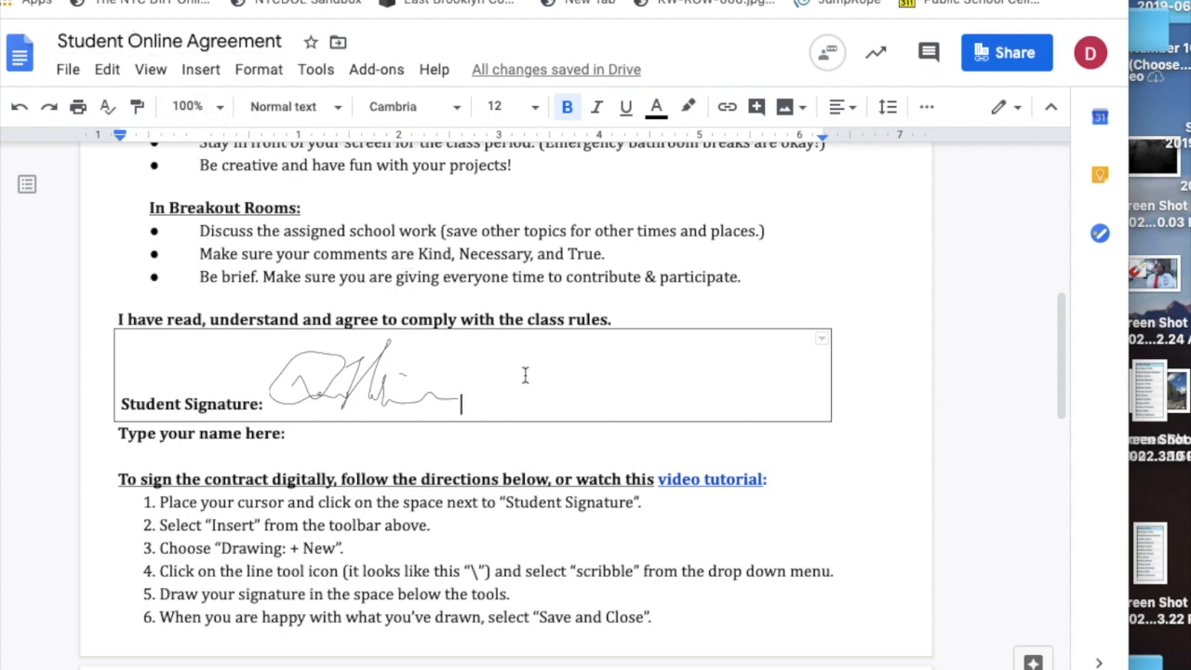
left_click(379, 384)
key("Delete")
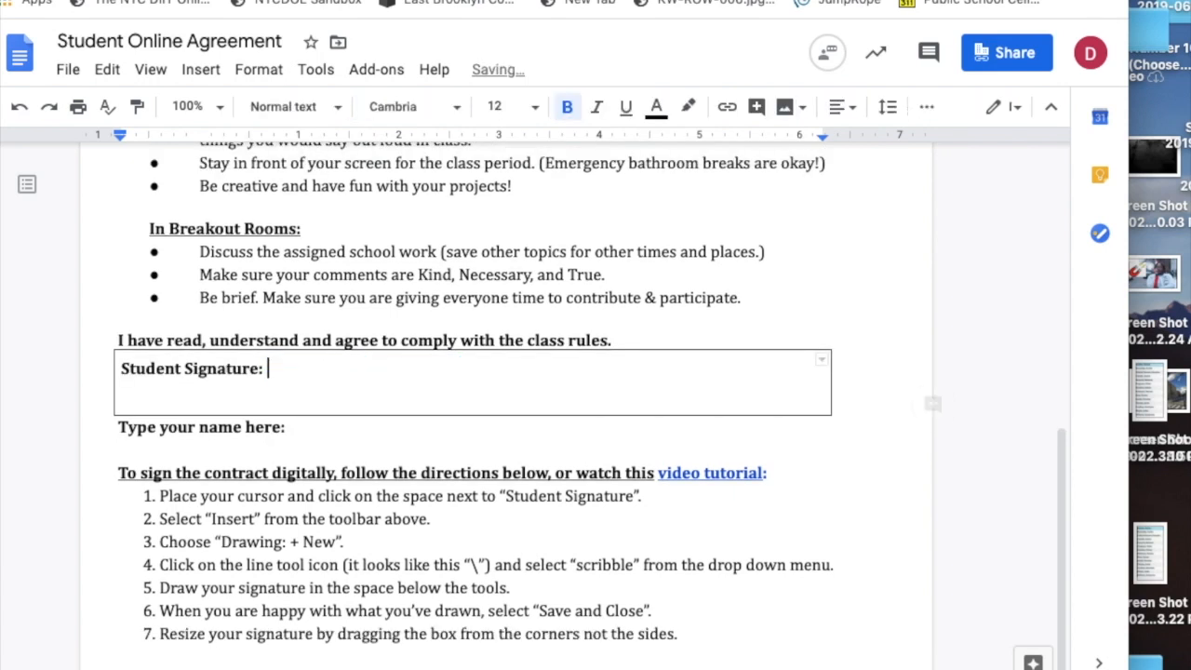